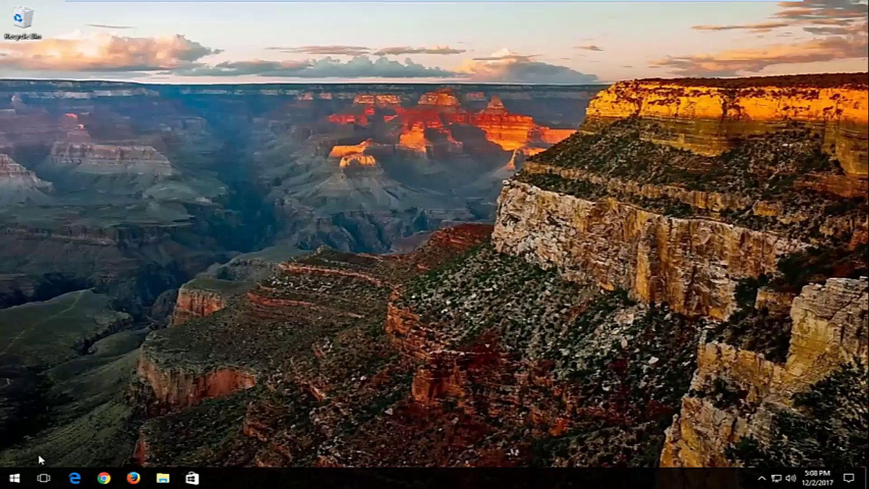
# Search the Start menu for 'services' and launch the Services console.
pyautogui.click(11, 481)
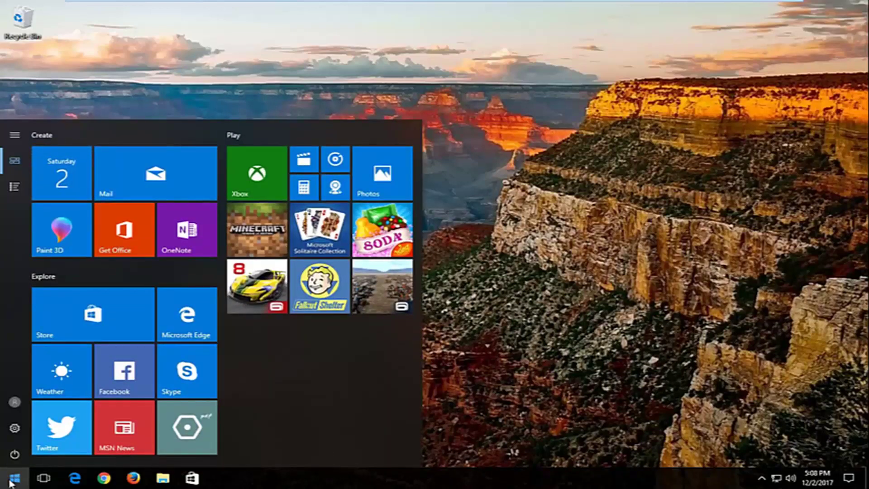
pyautogui.click(13, 481)
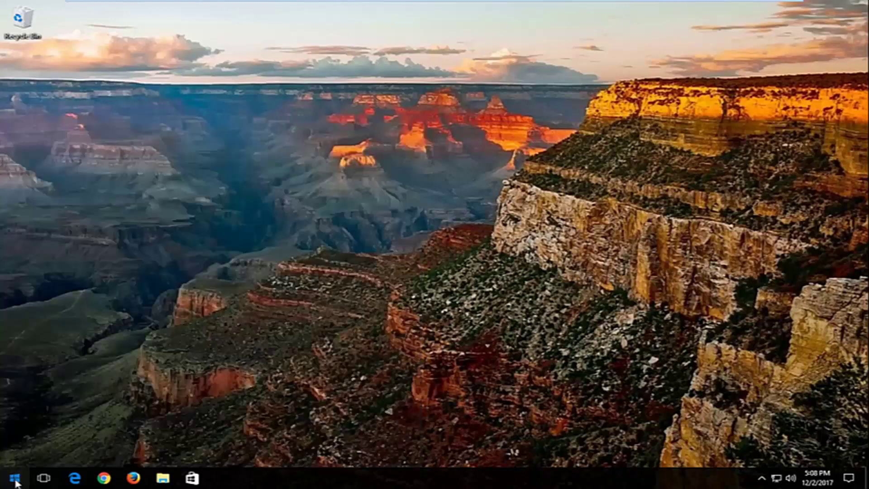
pyautogui.click(13, 481)
pyautogui.write('services')
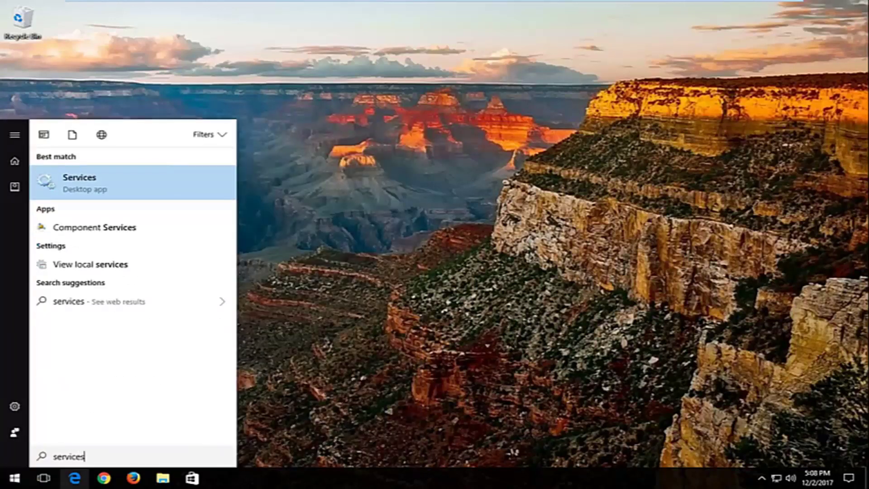
pyautogui.click(85, 187)
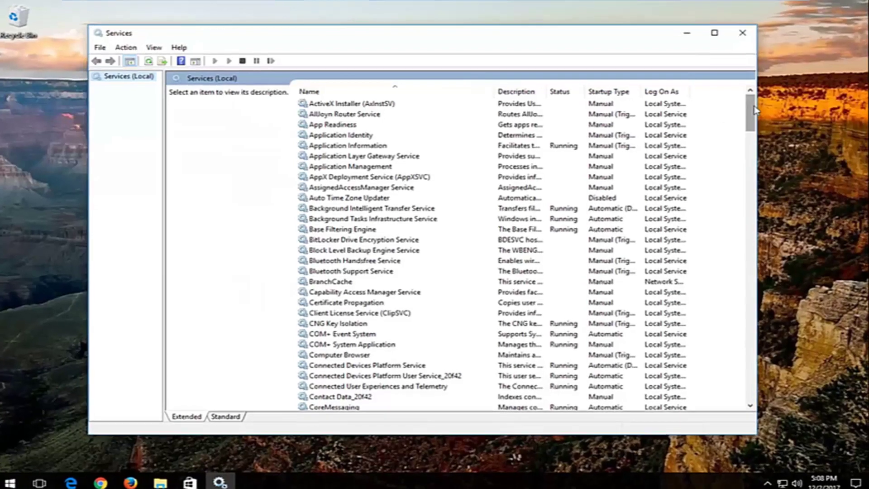
# Select the Superfetch service and bring up its context menu.
pyautogui.moveTo(745, 104); pyautogui.dragTo(756, 281)
pyautogui.moveTo(795, 301); pyautogui.dragTo(794, 320)
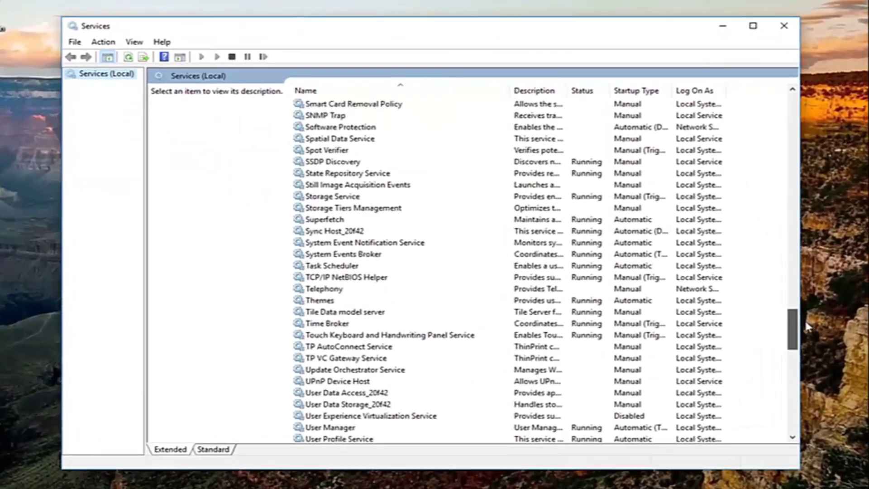
pyautogui.click(318, 221)
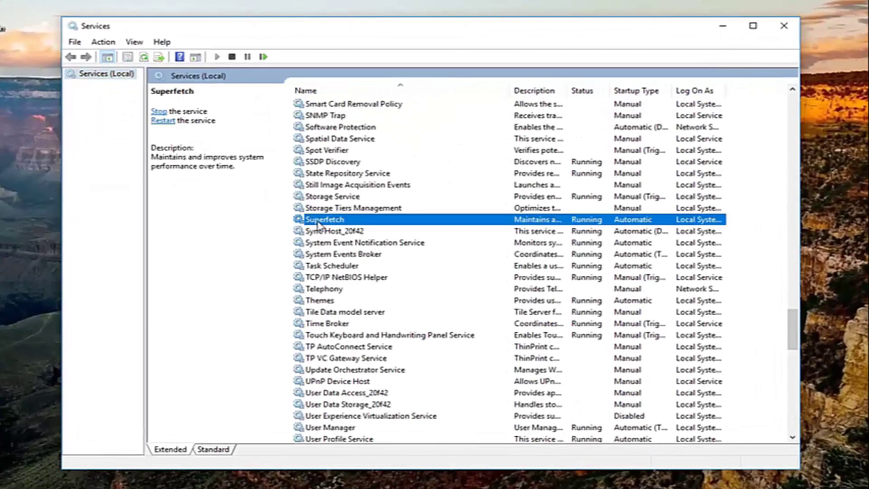
pyautogui.rightClick(319, 223)
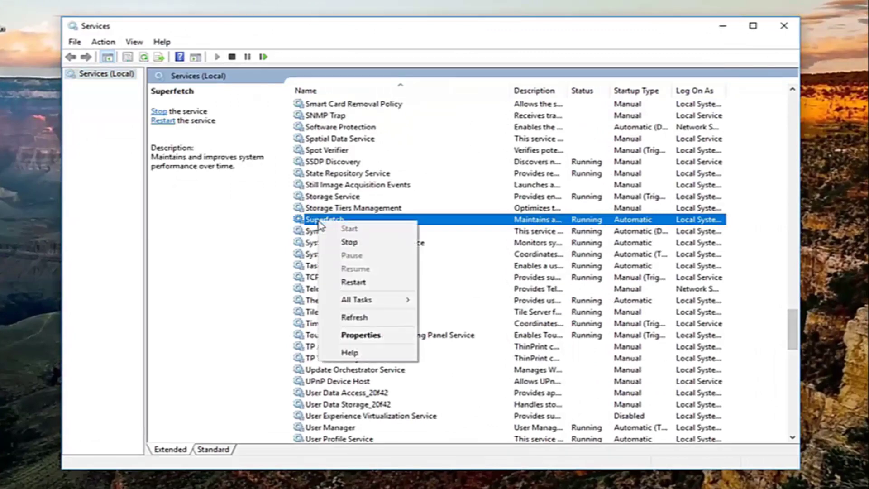
# Set Superfetch's startup type to Disabled, apply it, and close the Services console.
pyautogui.click(345, 337)
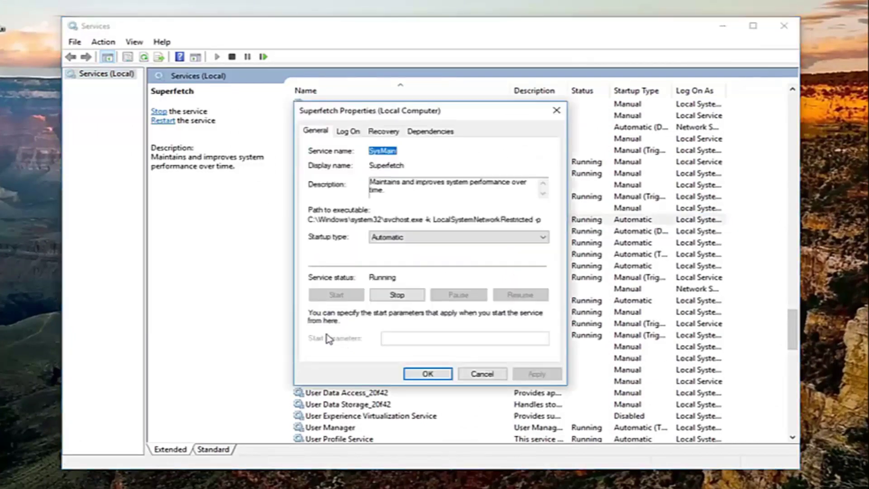
pyautogui.click(525, 244)
pyautogui.click(381, 273)
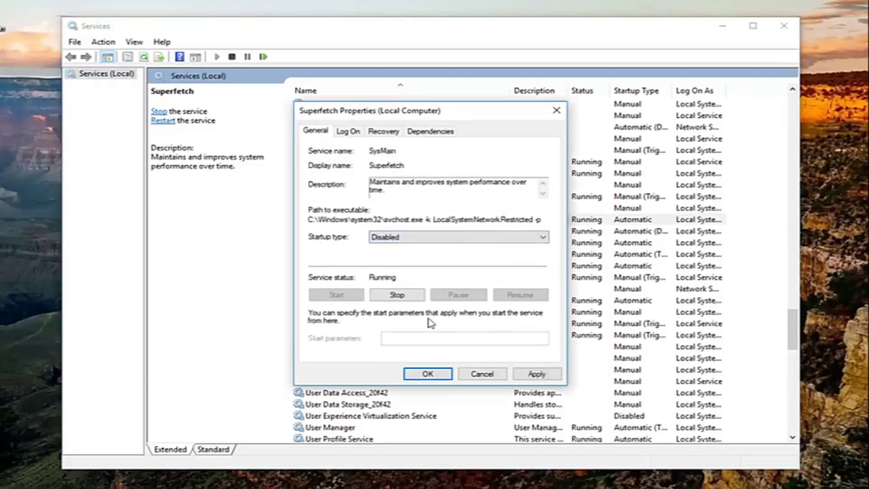
pyautogui.click(535, 373)
pyautogui.click(430, 374)
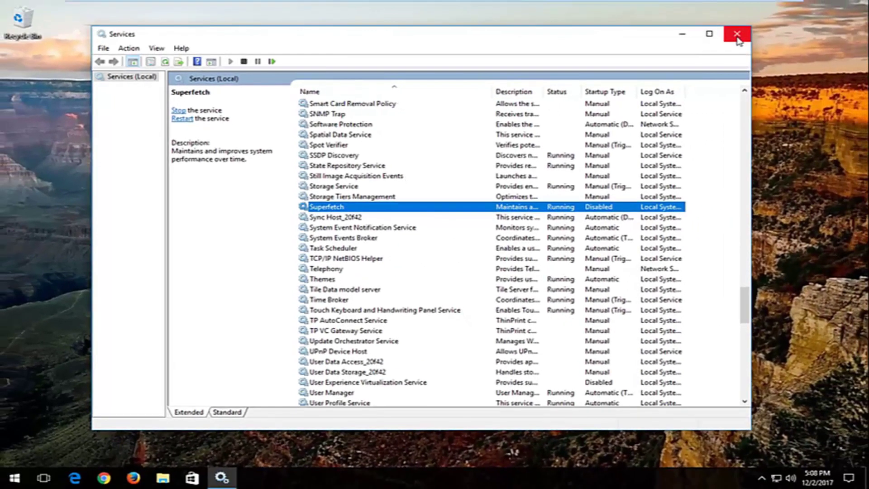
pyautogui.click(737, 35)
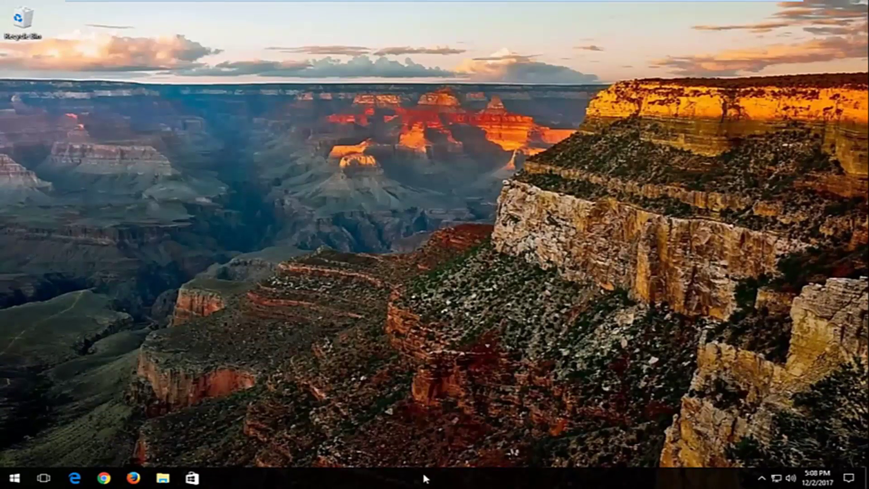
# Launch Task Manager from the taskbar and expand it to the full-details view.
pyautogui.rightClick(463, 481)
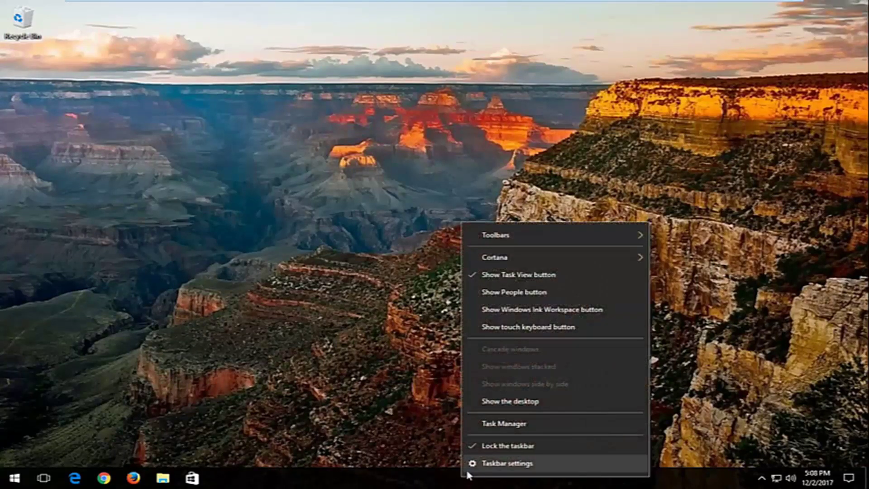
pyautogui.click(506, 426)
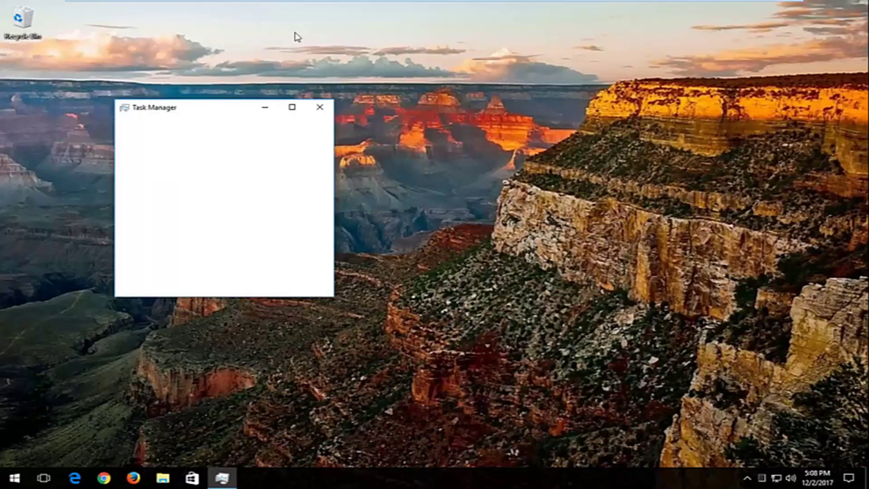
pyautogui.moveTo(209, 113); pyautogui.dragTo(358, 79)
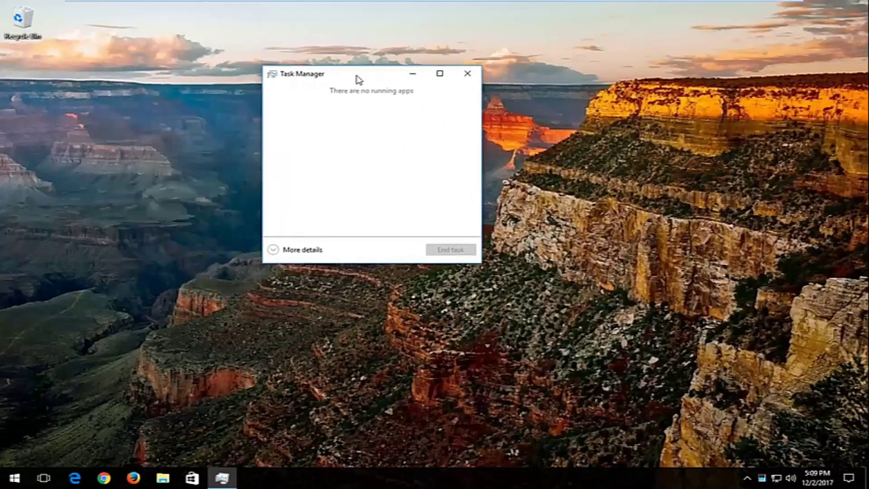
pyautogui.click(288, 251)
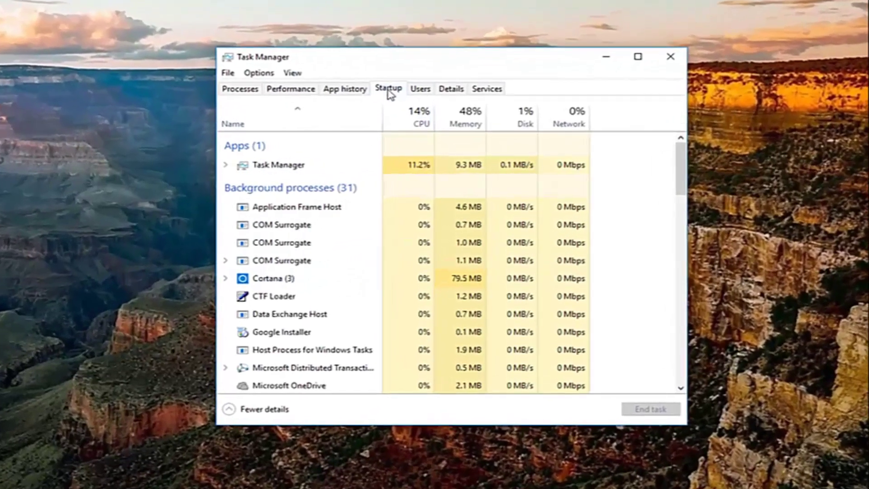
# Review the startup entries: VMware Tools Core Service, Windows Defender, Microsoft OneDrive.
pyautogui.click(389, 91)
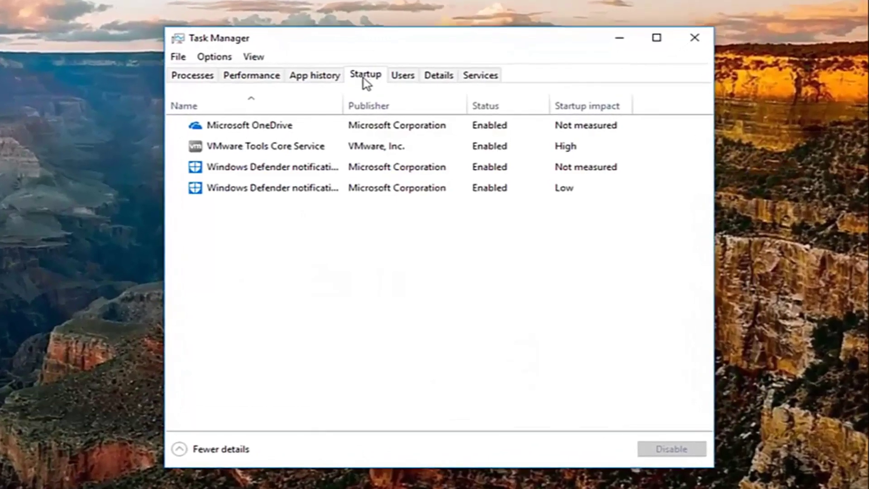
pyautogui.click(221, 143)
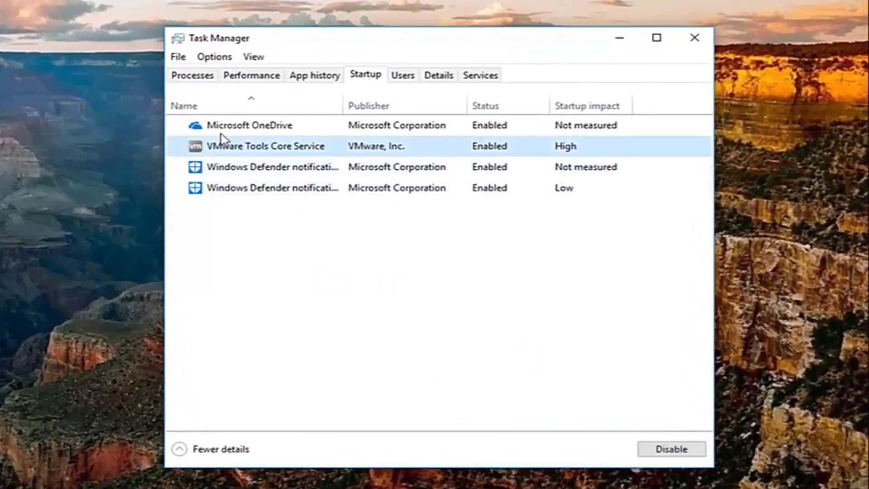
pyautogui.click(233, 187)
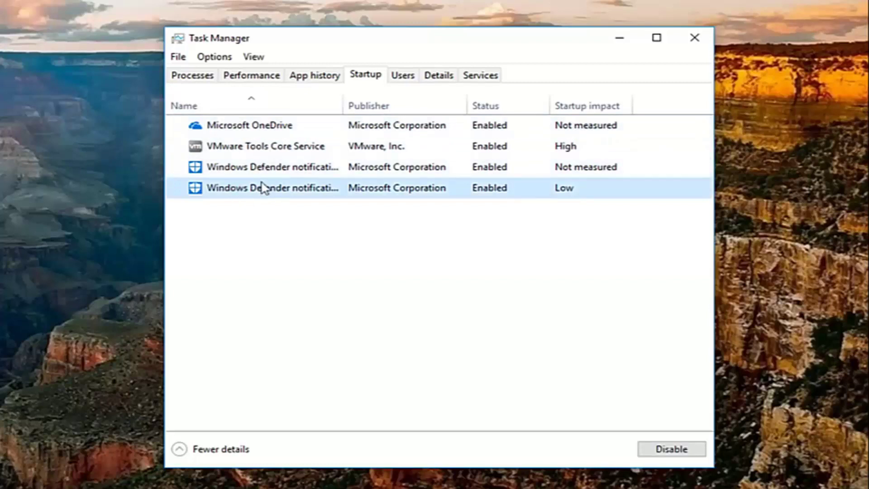
pyautogui.click(265, 132)
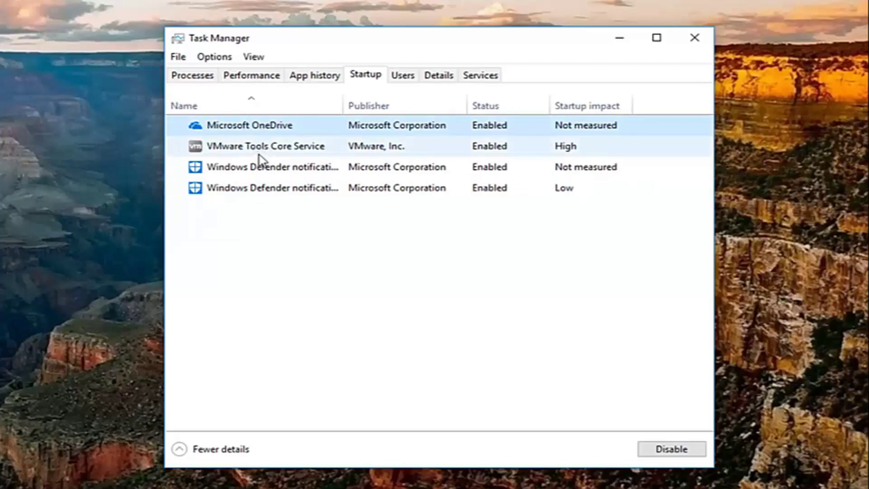
pyautogui.click(257, 156)
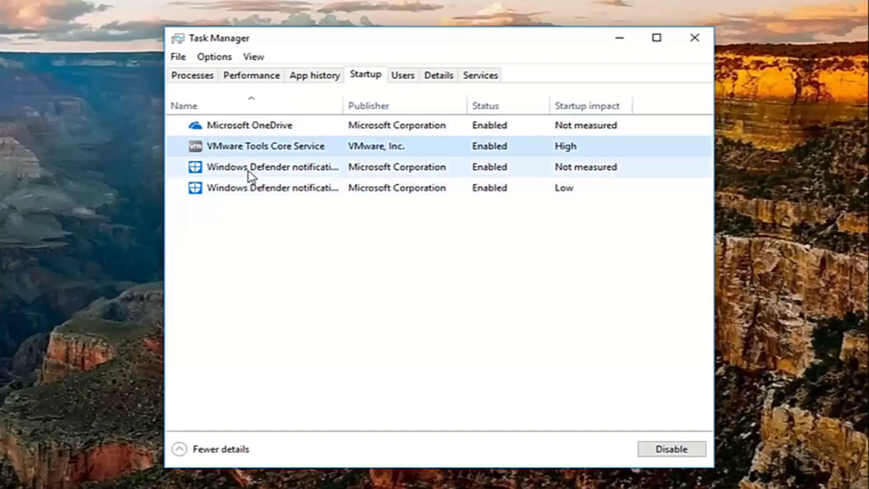
pyautogui.click(248, 170)
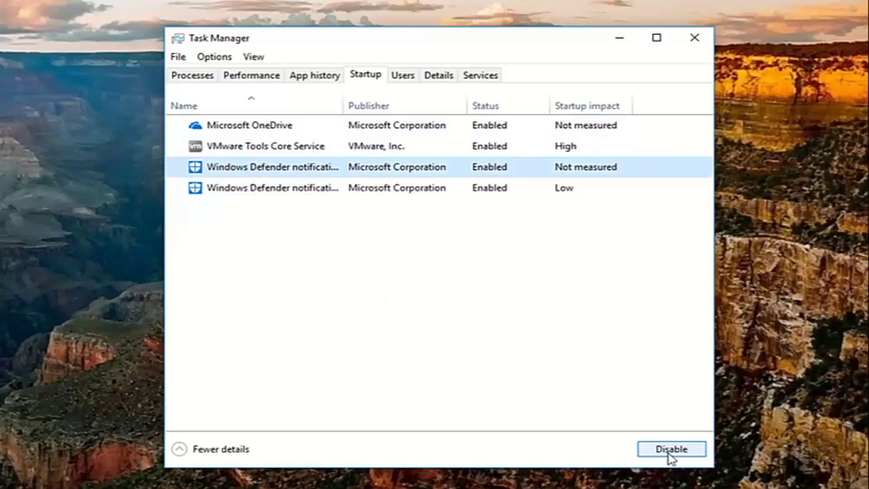
pyautogui.click(260, 149)
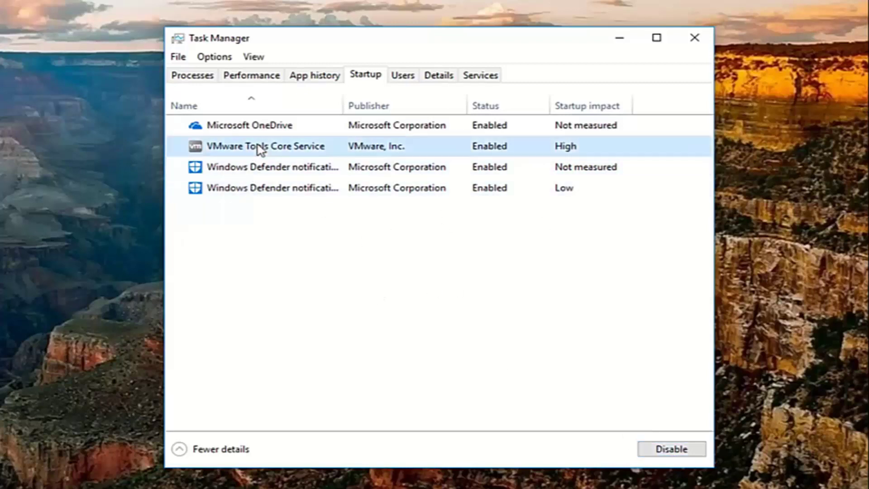
# Disable Microsoft OneDrive as a startup item, then close Task Manager.
pyautogui.click(249, 126)
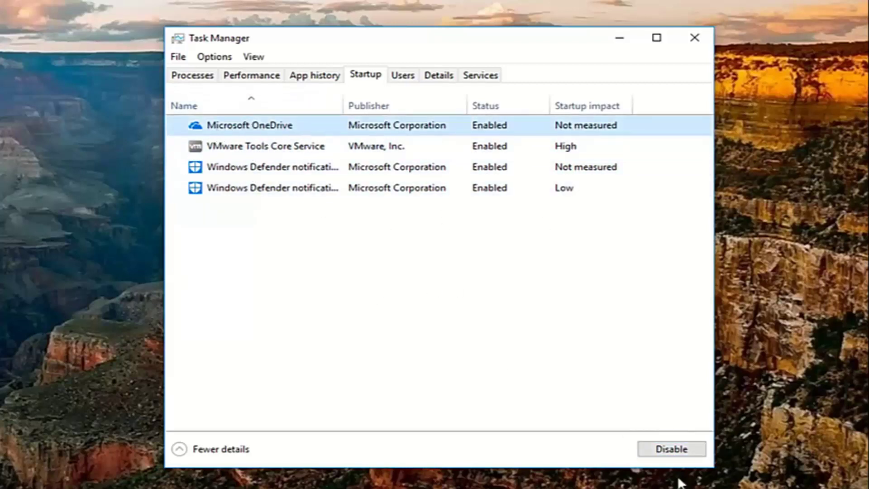
pyautogui.click(673, 449)
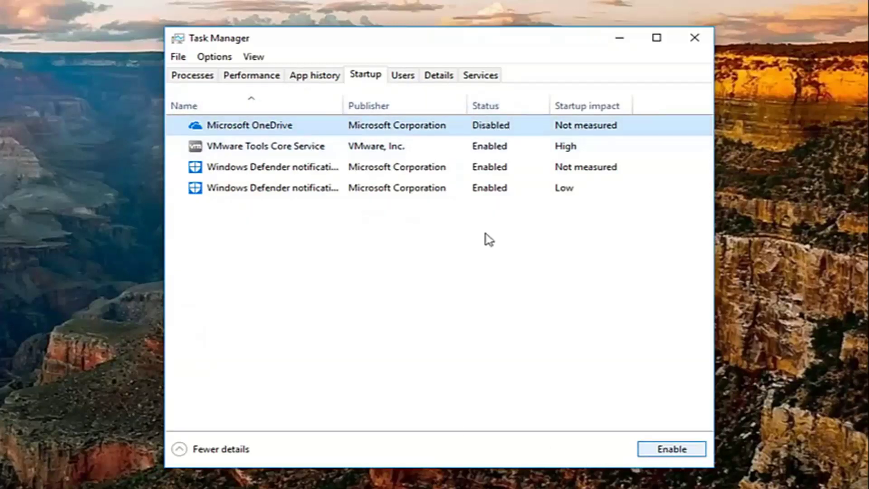
pyautogui.click(672, 449)
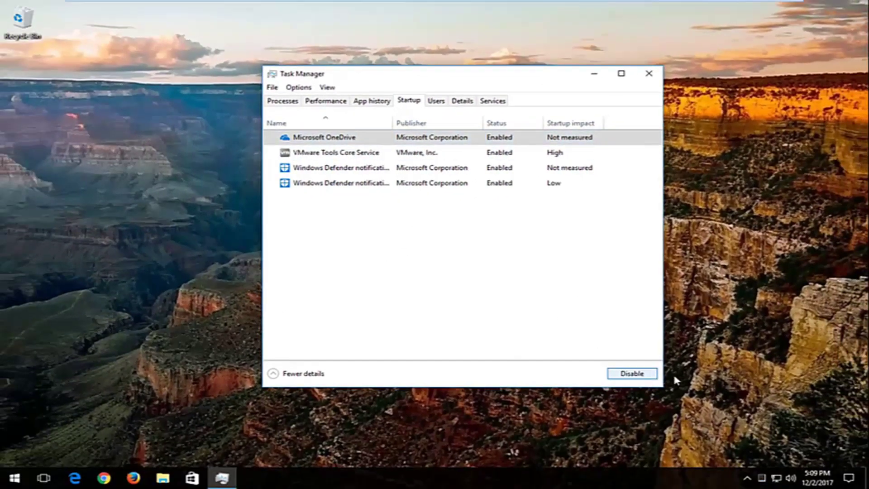
pyautogui.click(636, 374)
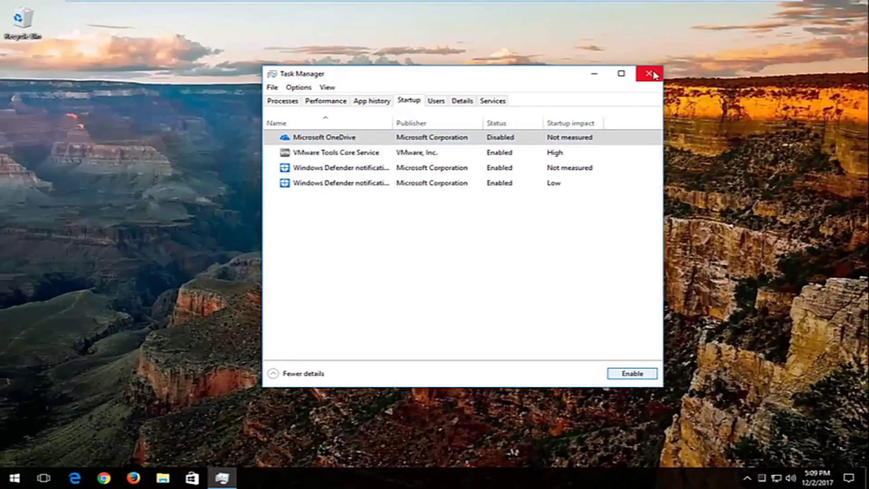
pyautogui.click(650, 74)
# Search for 'programs' and open Add or remove programs in Settings.
pyautogui.click(15, 478)
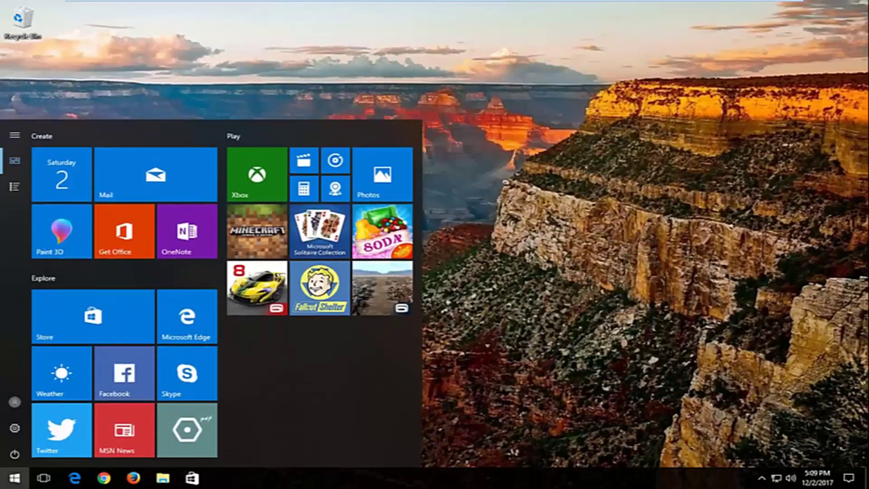
pyautogui.press('super+s')
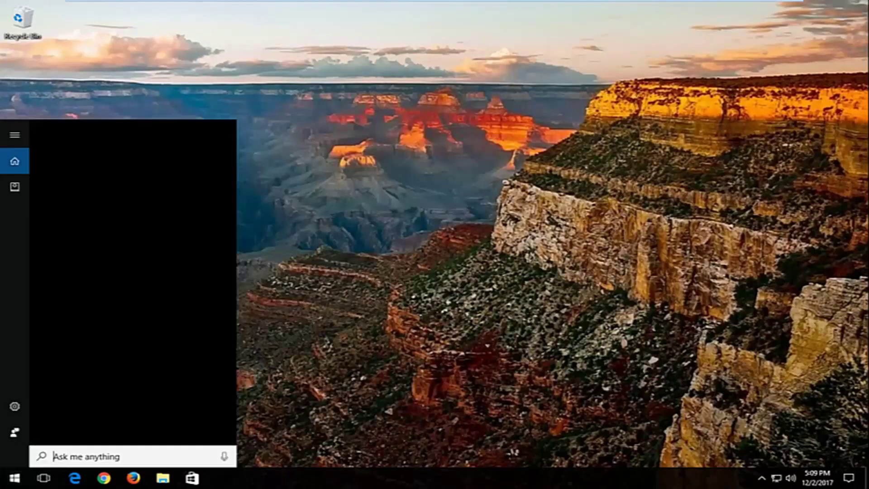
pyautogui.write('programs')
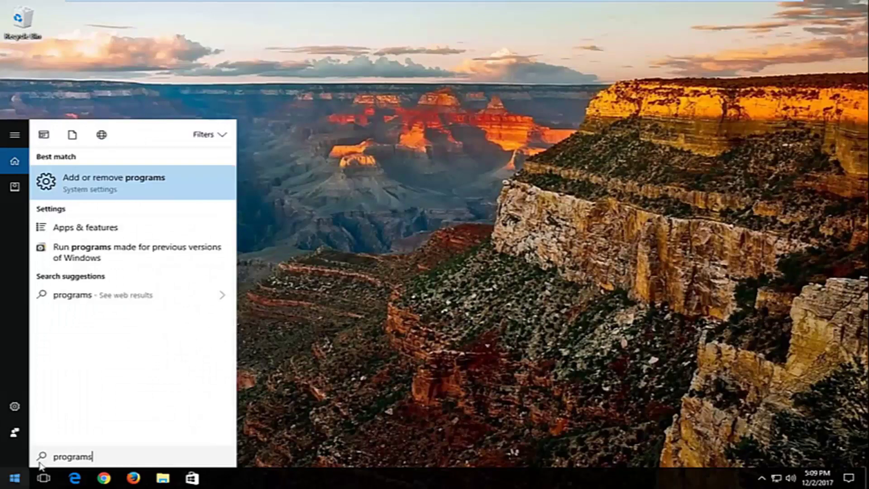
pyautogui.click(88, 195)
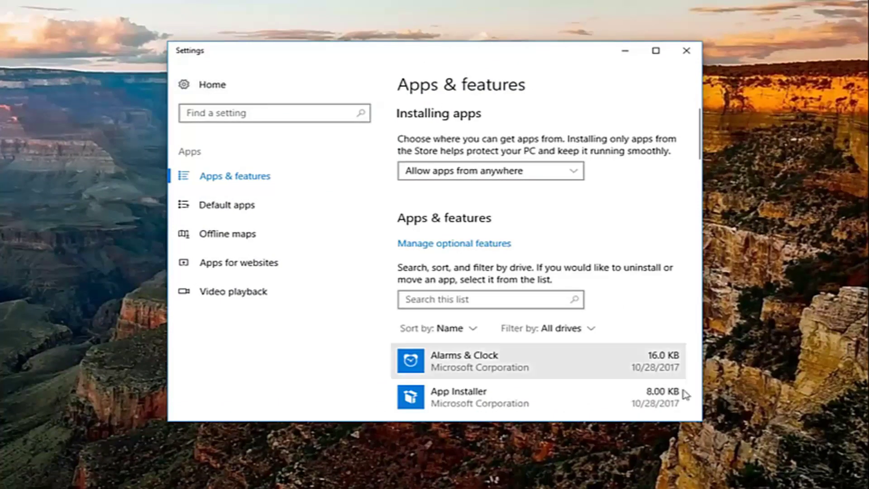
# Inspect the Alarms & Clock, App Installer, Calculator, Camera and Feedback Hub entries.
pyautogui.scroll(-5, 697, 152)
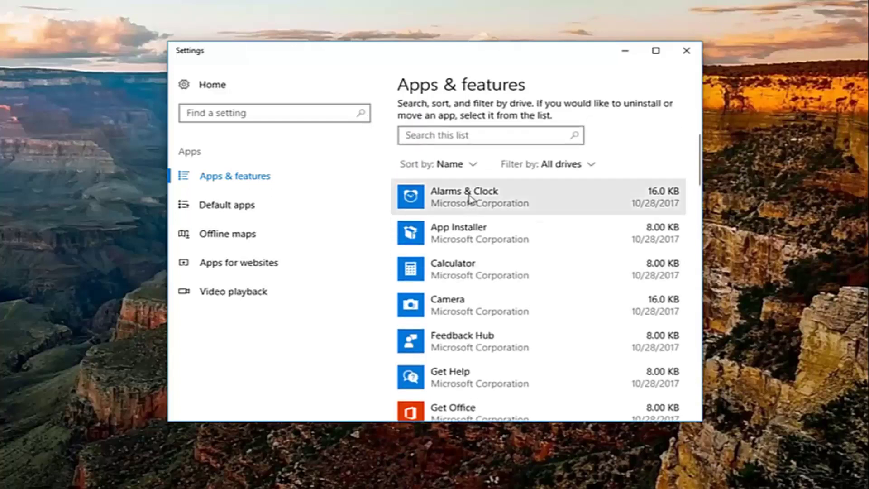
pyautogui.click(470, 198)
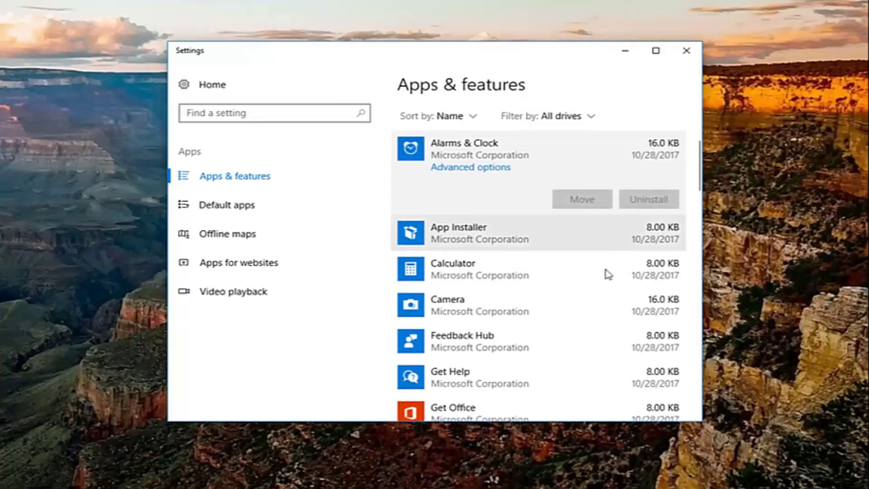
pyautogui.click(566, 355)
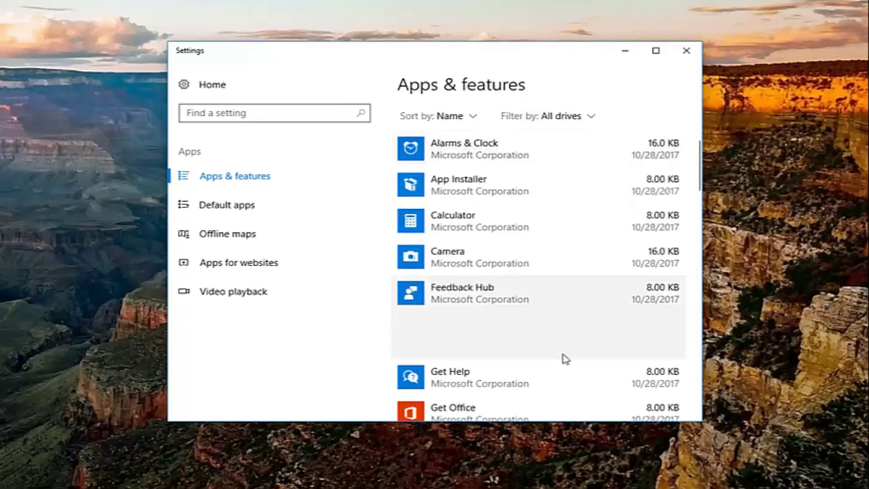
pyautogui.click(481, 157)
pyautogui.click(490, 244)
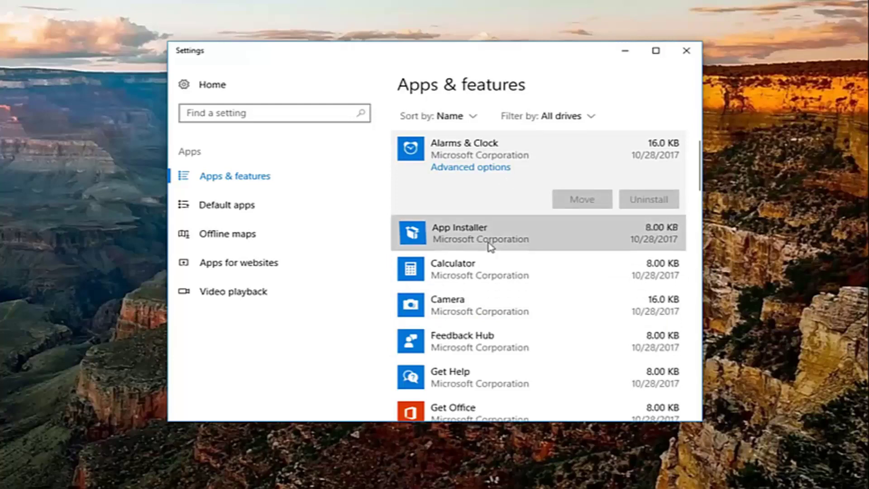
pyautogui.click(481, 272)
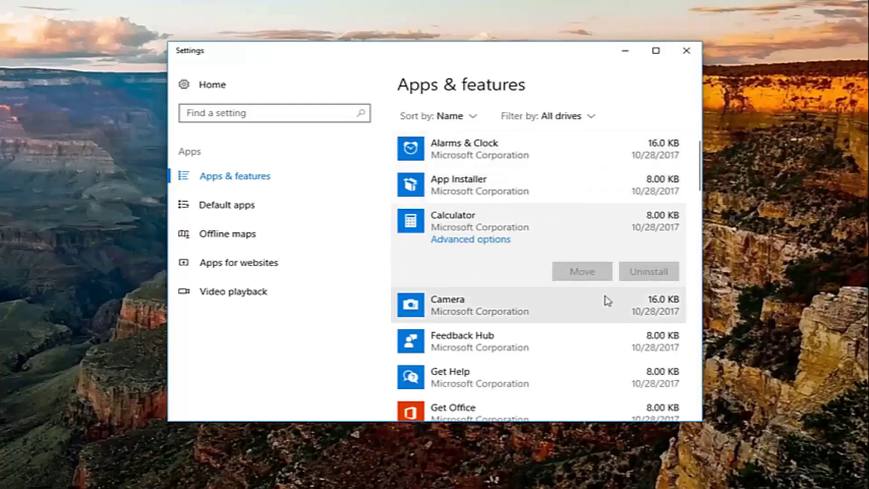
pyautogui.click(563, 319)
pyautogui.click(564, 342)
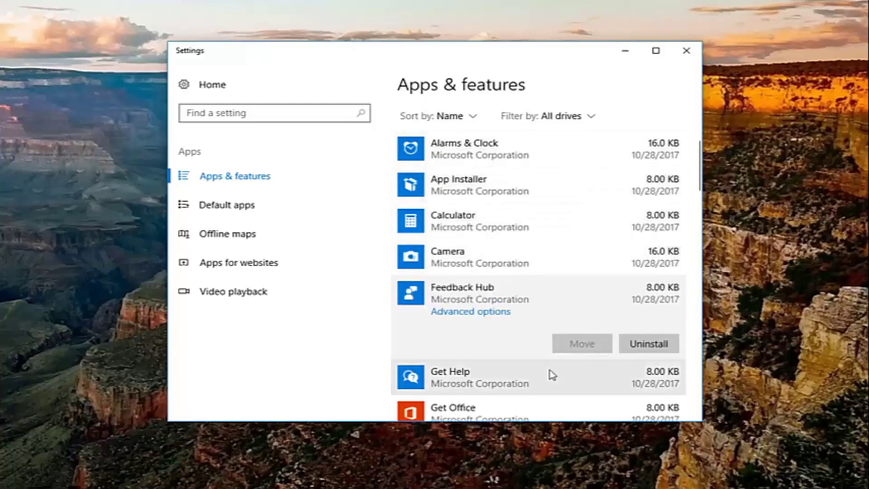
# Inspect the Get Help and Camera entries further down, uninstalling nothing.
pyautogui.scroll(-1, 521, 310)
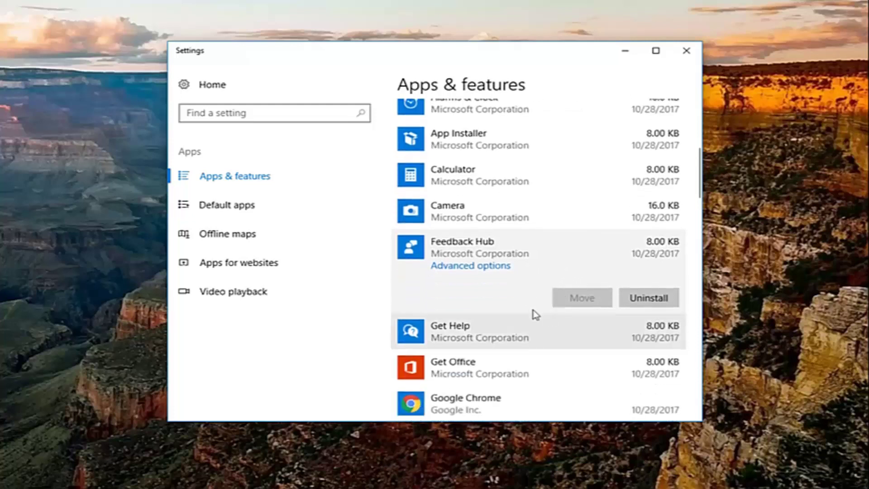
pyautogui.click(452, 329)
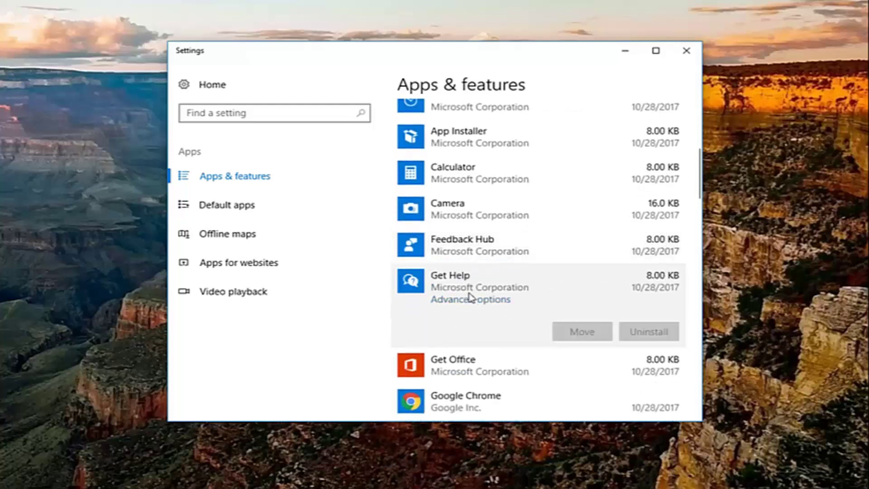
pyautogui.scroll(-1, 468, 290)
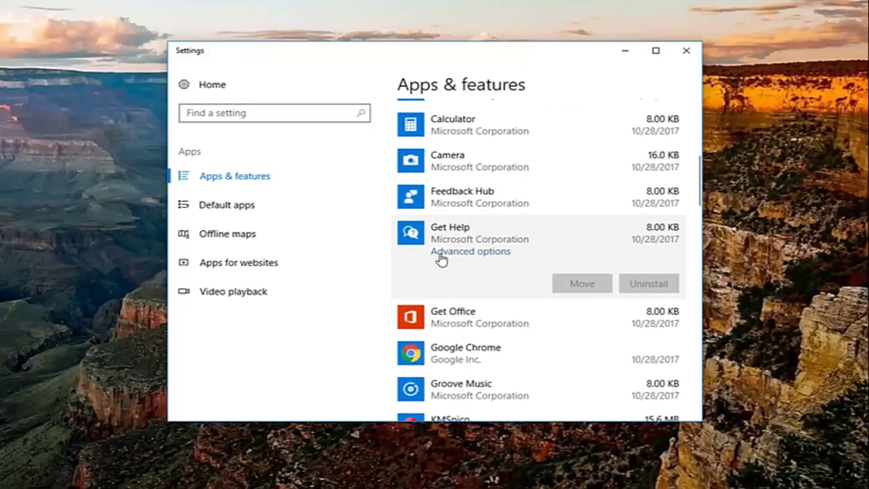
pyautogui.scroll(1, 435, 308)
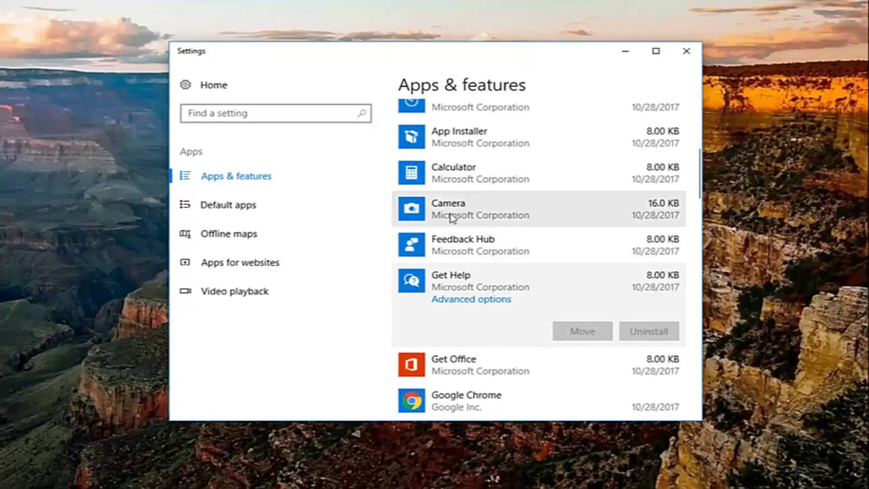
pyautogui.click(493, 219)
pyautogui.scroll(5, 493, 221)
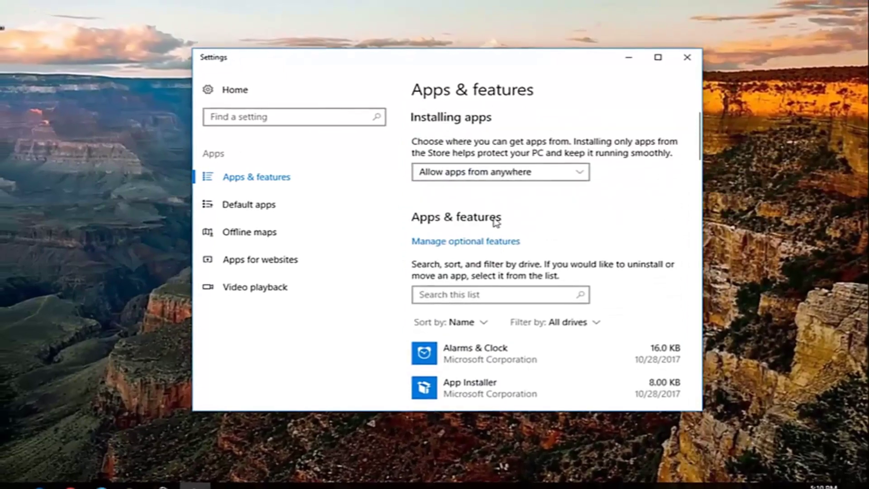
pyautogui.click(687, 60)
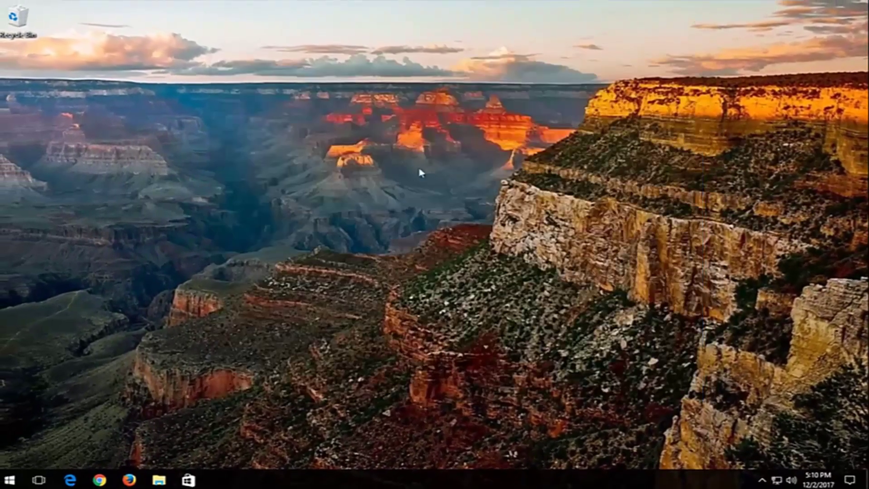